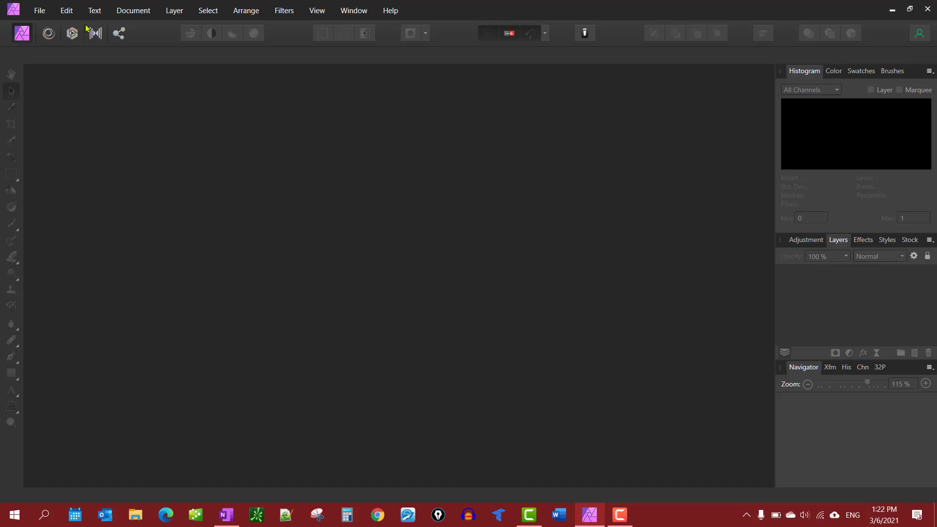
Step: Create a new 800×600 px transparent document from the SVGA (800 x 600) Web preset
left_click(40, 10)
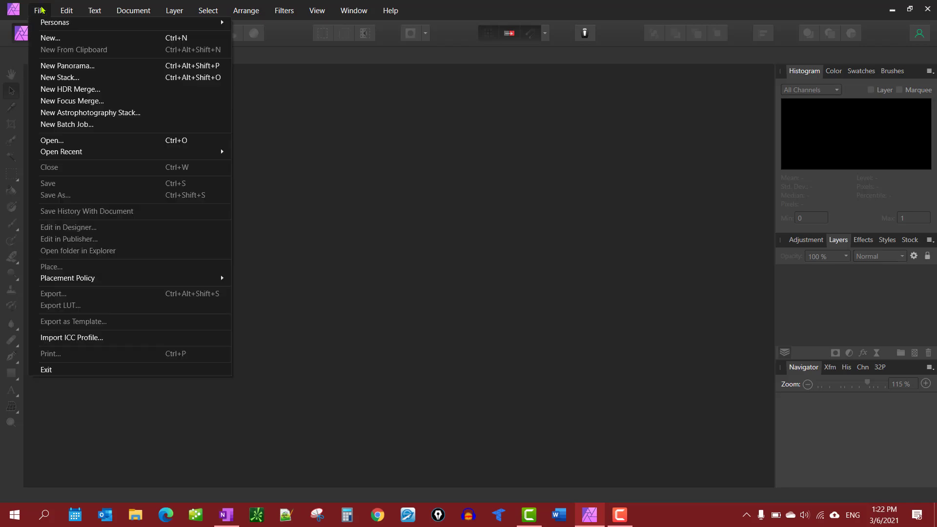
left_click(47, 38)
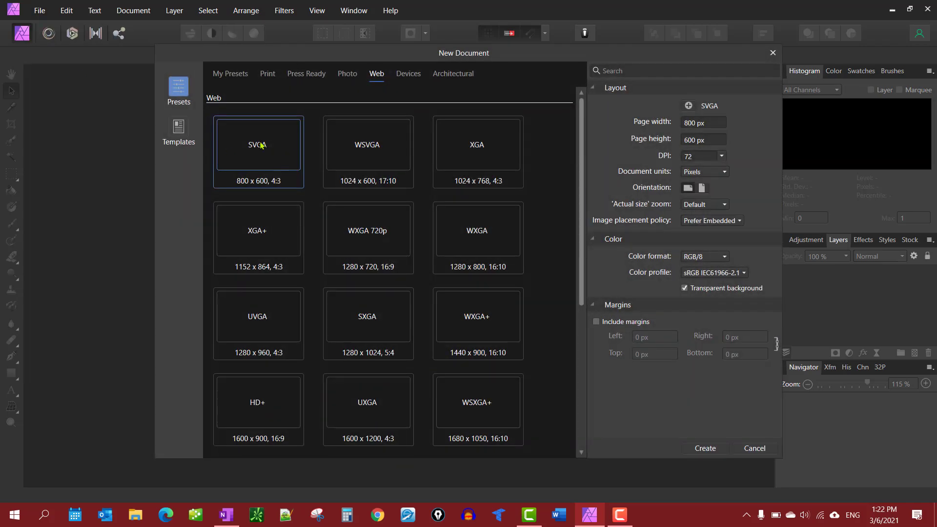
double_click(261, 145)
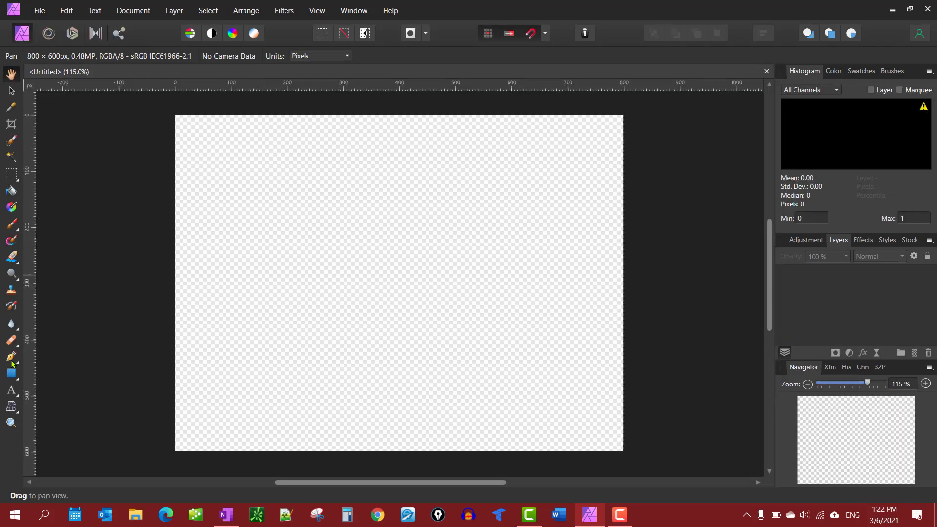
left_click(13, 394)
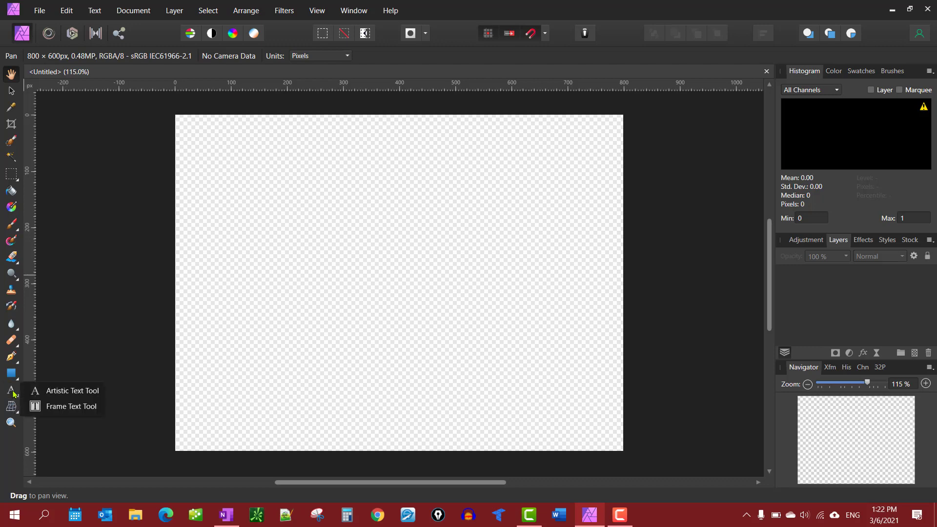
Step: Pick the Artistic Text tool and set the font to Adobe Gothic Std at 288 pt
left_click(42, 392)
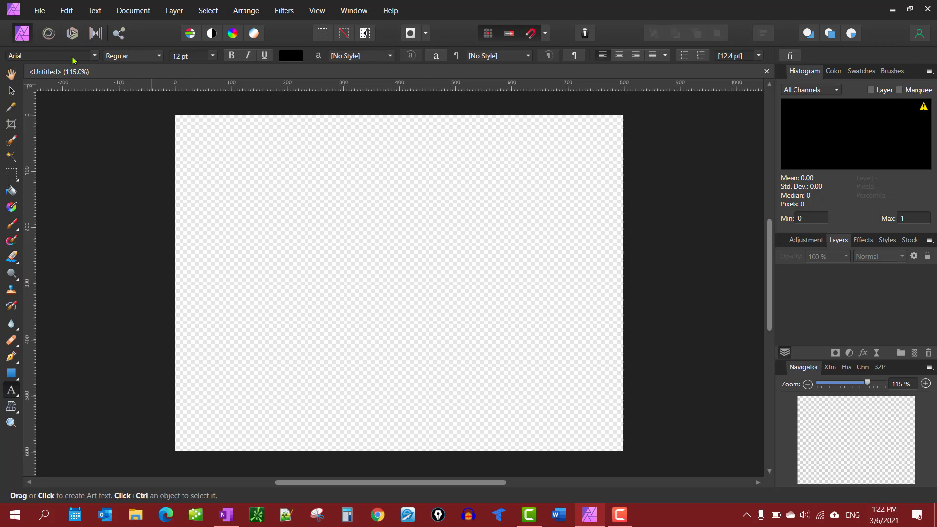
left_click(95, 56)
left_click(92, 87)
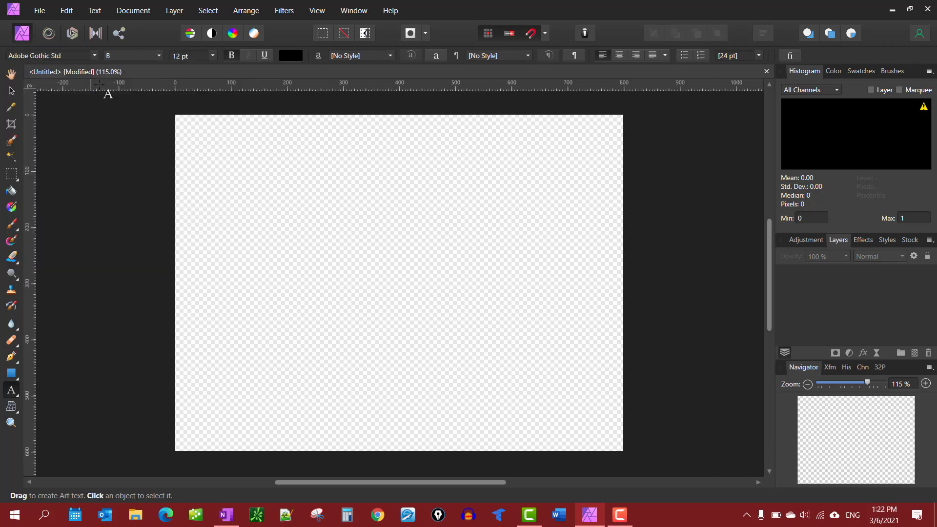
left_click(212, 56)
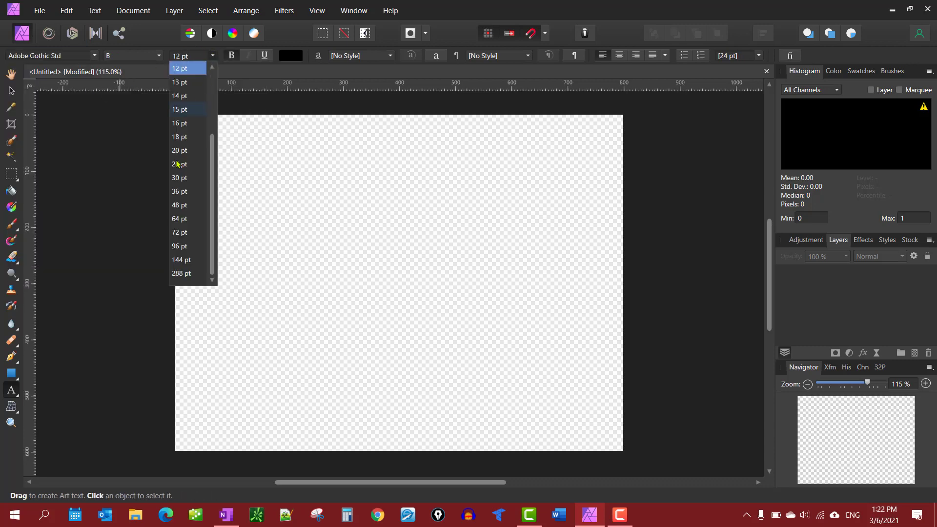
left_click(183, 274)
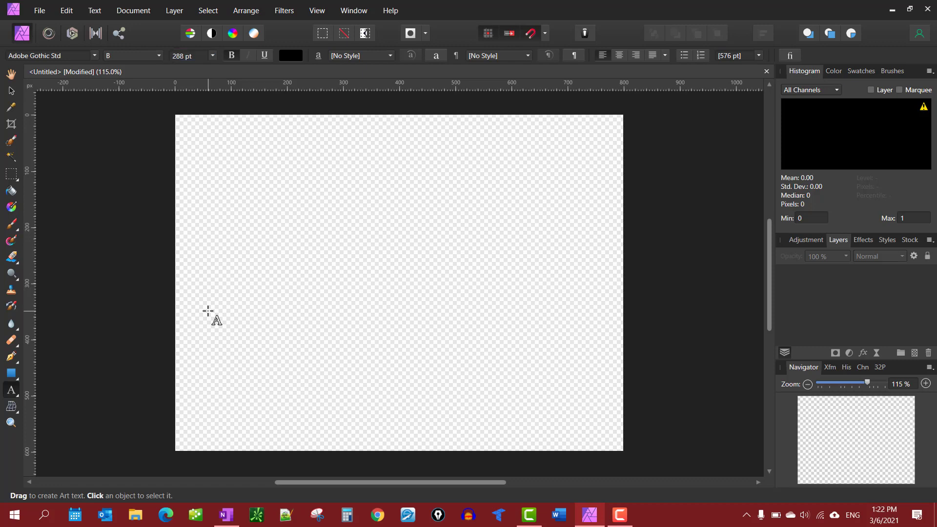
Step: Type FAITH on the canvas and drag it to the centre with the Move tool
left_click(208, 311)
type("F")
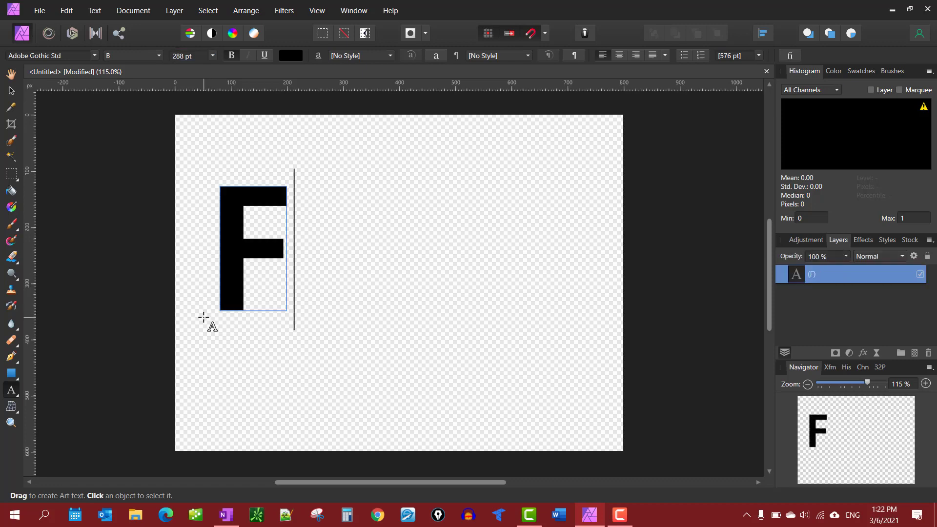
type("AITH")
key("Escape")
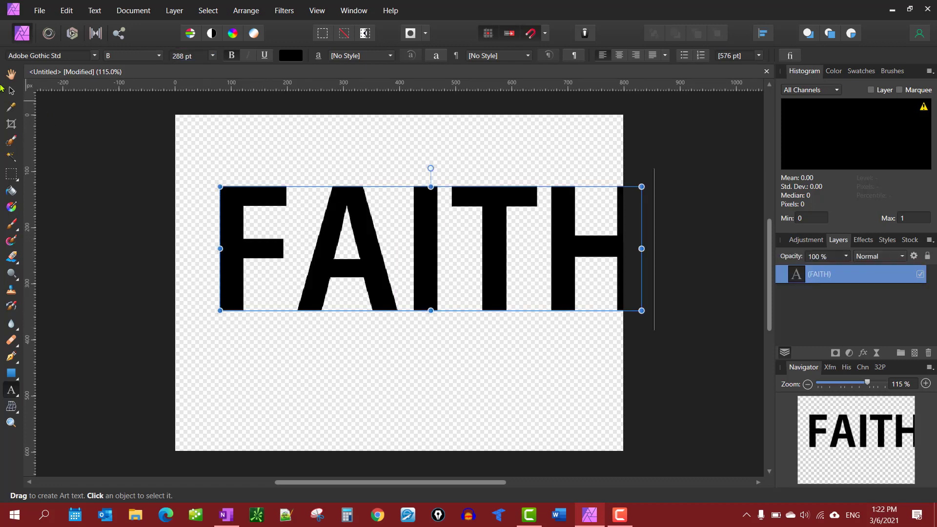
left_click(11, 90)
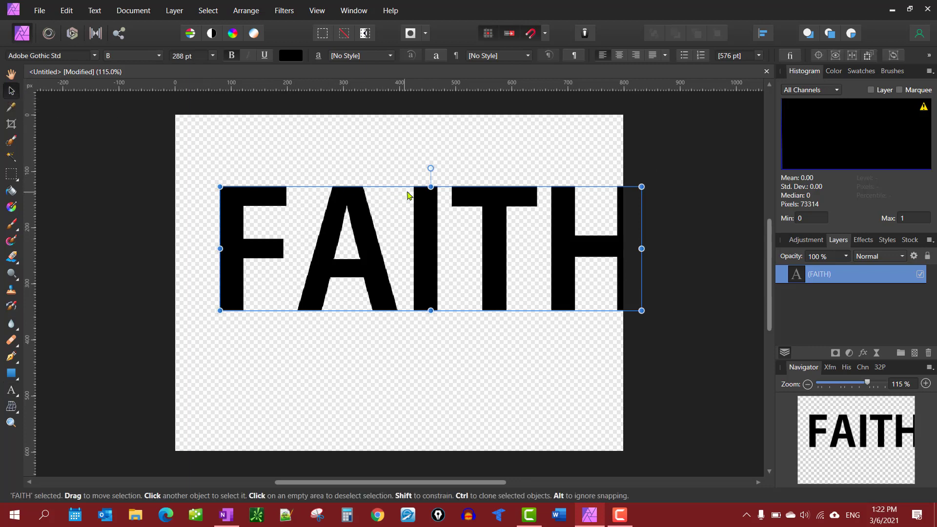
left_click_drag(405, 190, 373, 228)
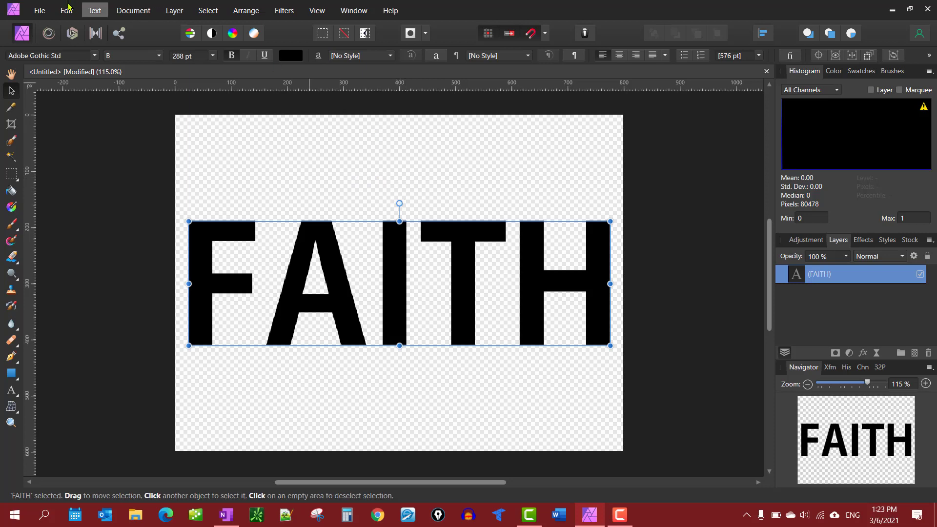
Step: Place orange evening sky.jpg from the Sky folder as a full-canvas layer above FAITH
left_click(43, 10)
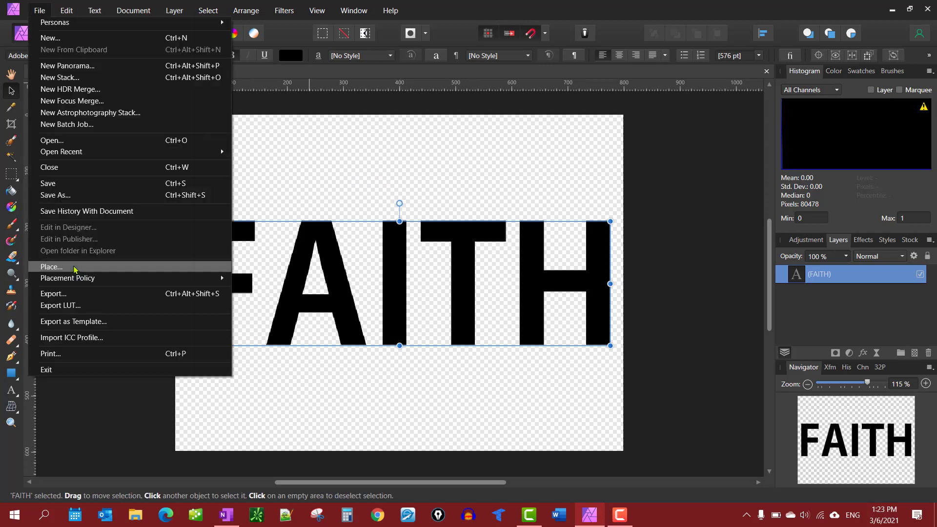
left_click(74, 264)
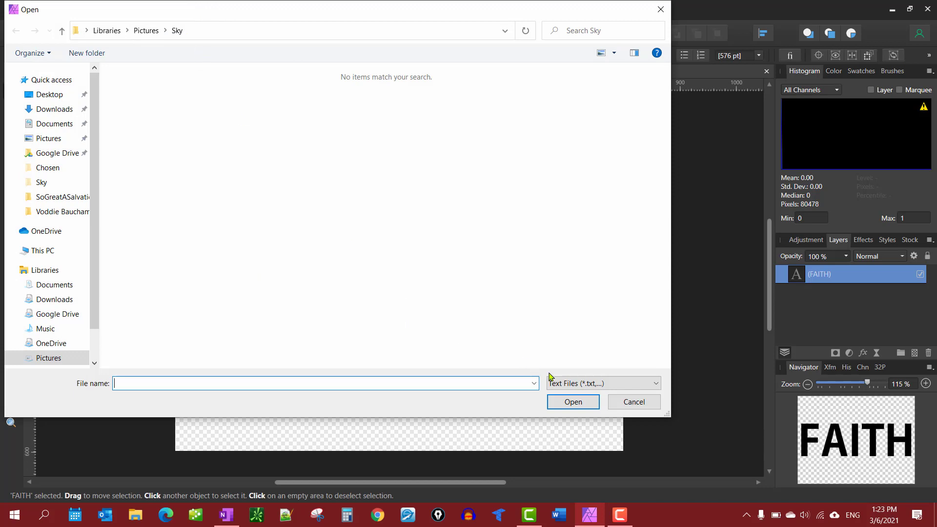
left_click(580, 387)
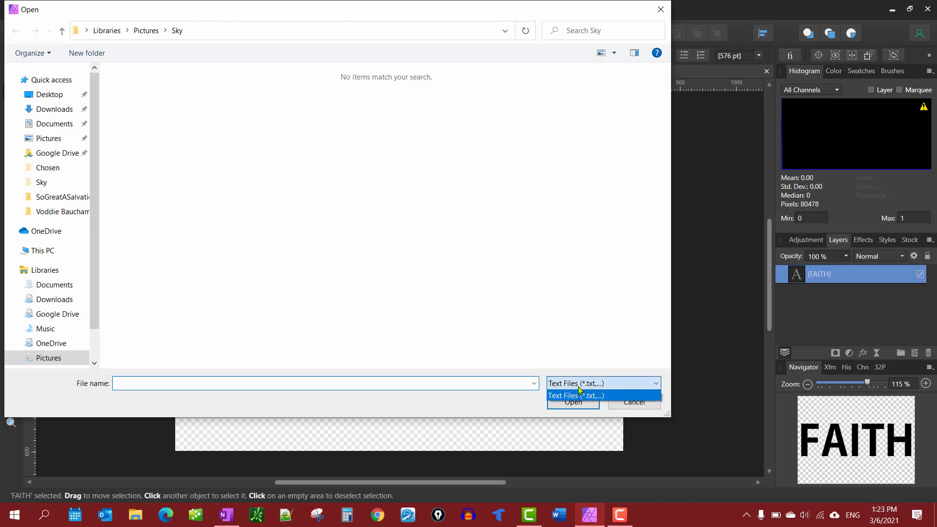
left_click(630, 408)
left_click(629, 408)
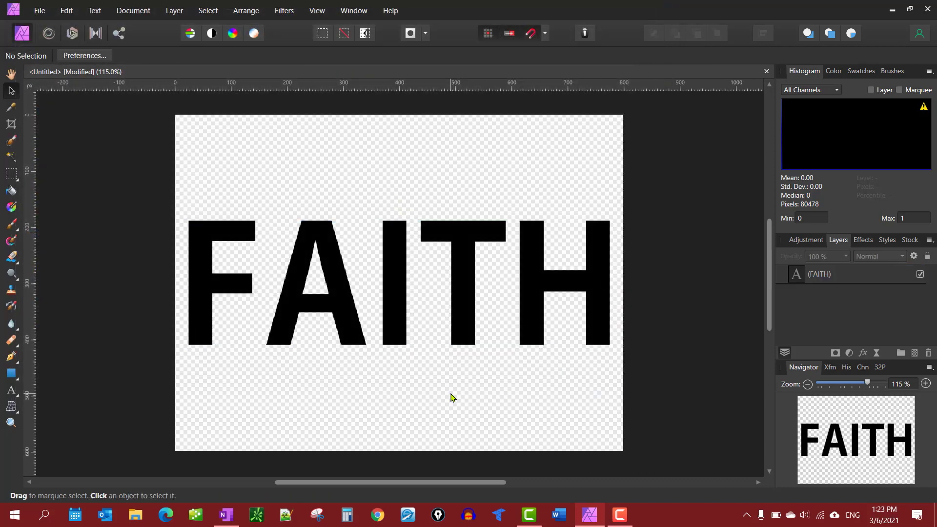
left_click(40, 10)
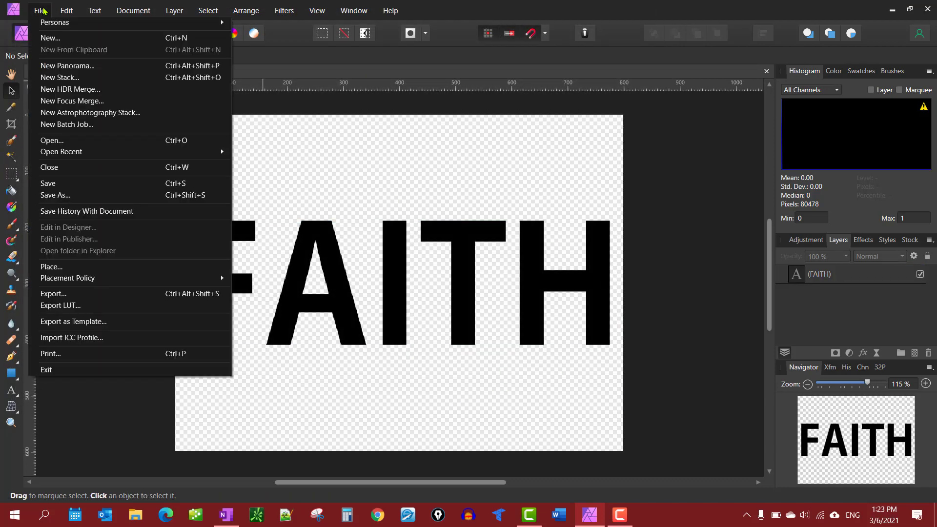
left_click(67, 267)
left_click(283, 190)
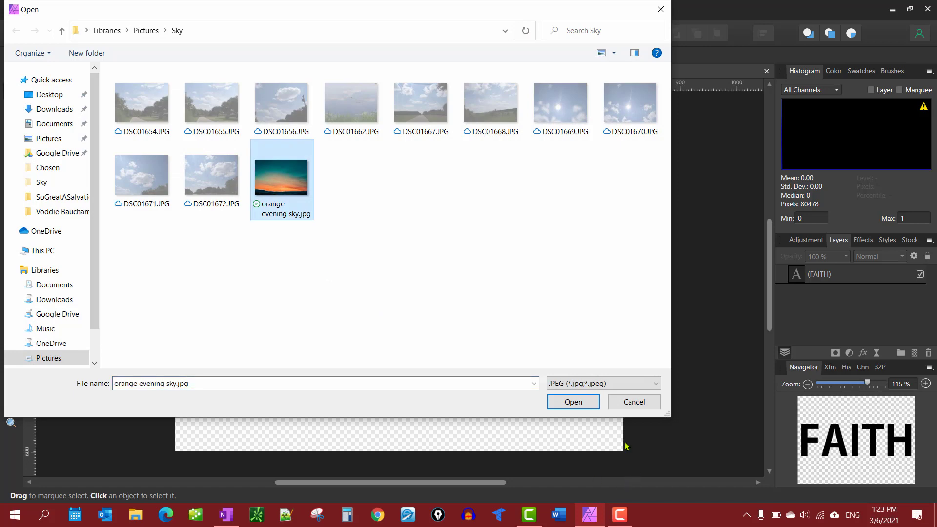
left_click(584, 408)
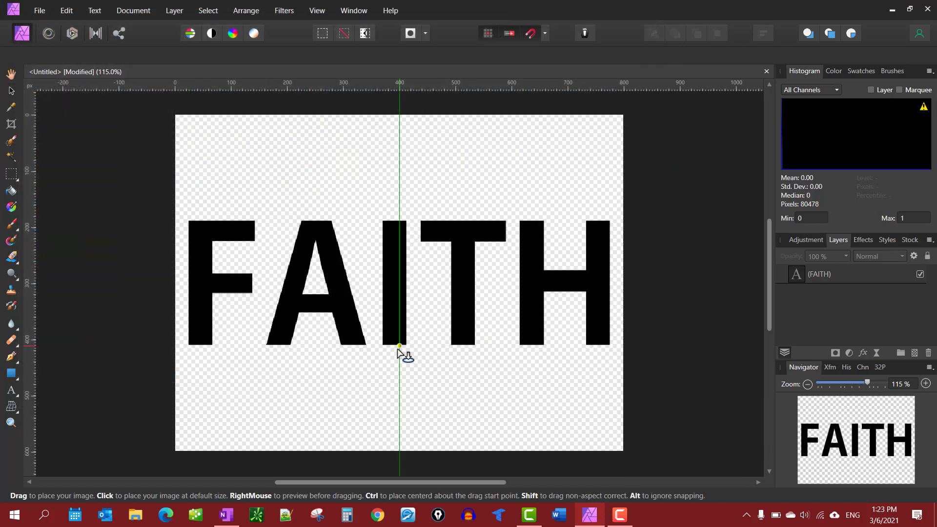
left_click(404, 351)
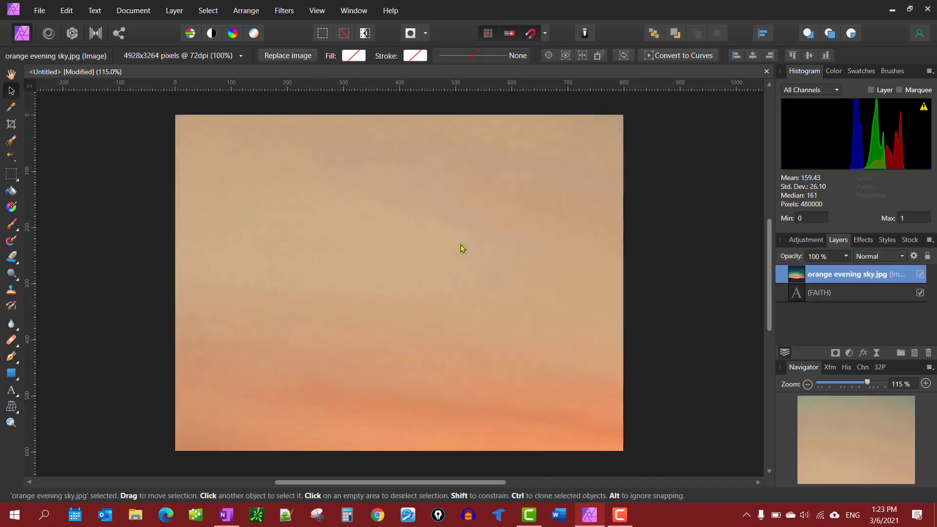
Step: Shift the sky photo to show the hills, then nest it inside the FAITH text layer as a clip
left_click_drag(469, 302, 422, 361)
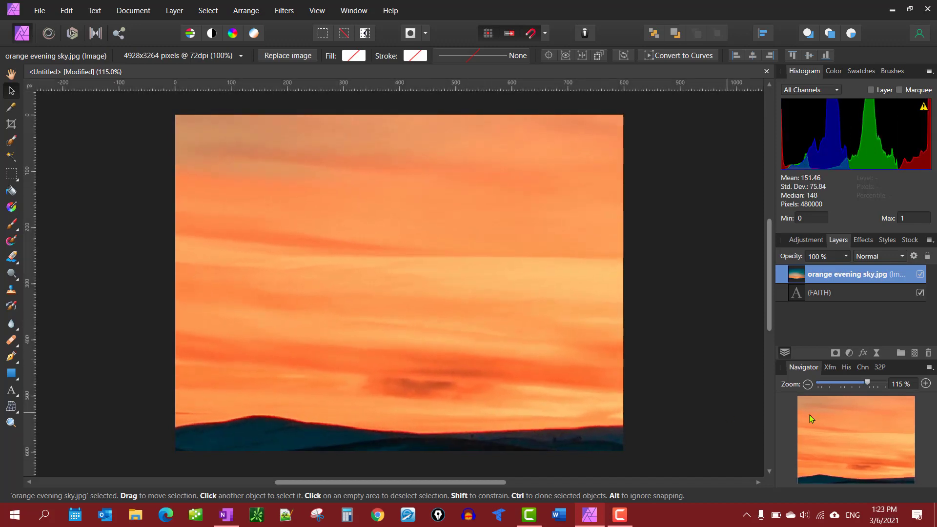
left_click_drag(795, 283, 834, 296)
left_click(782, 275)
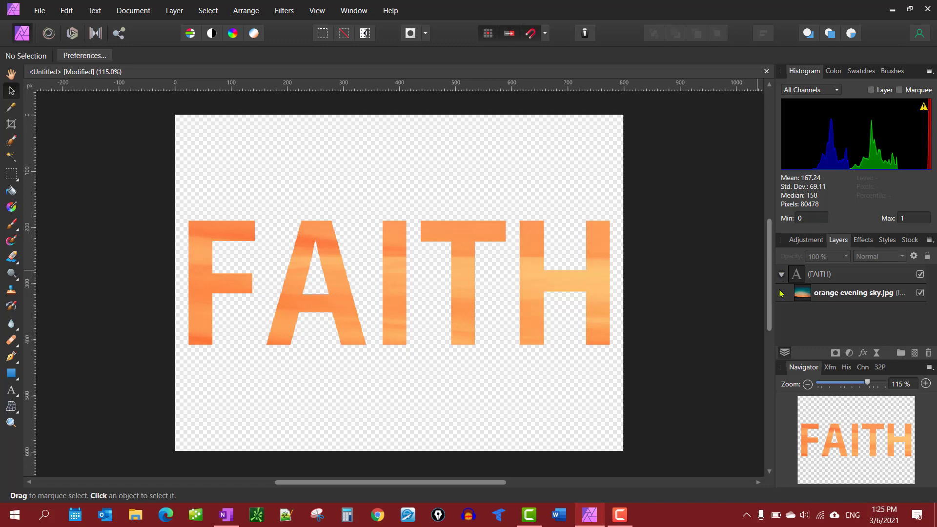
left_click(840, 295)
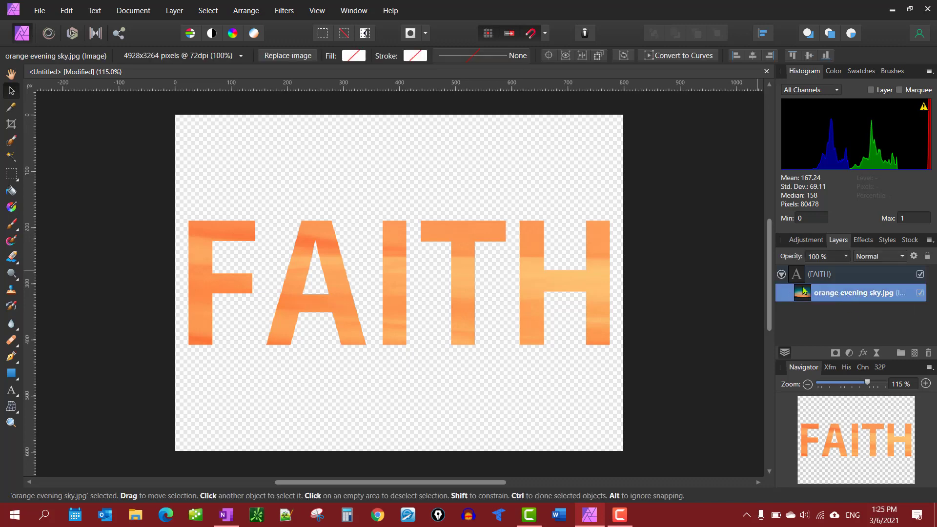
double_click(832, 292)
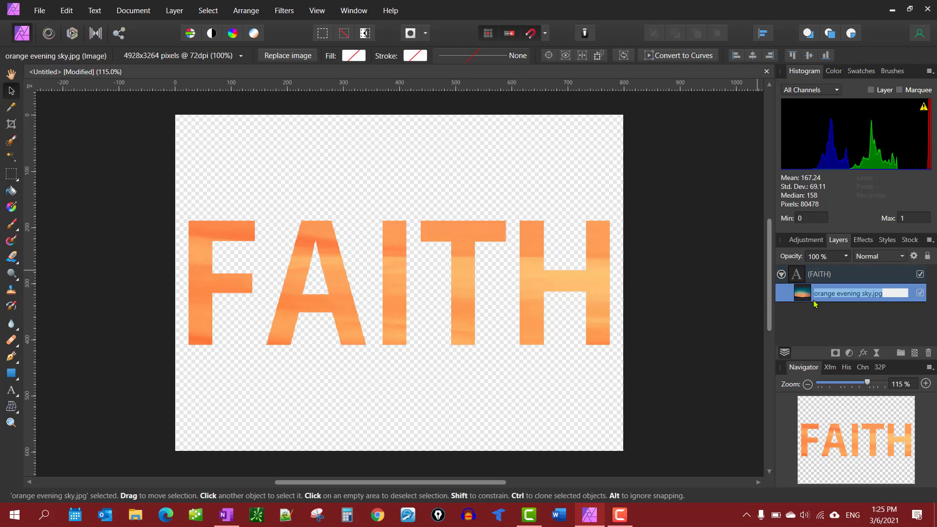
left_click(794, 300)
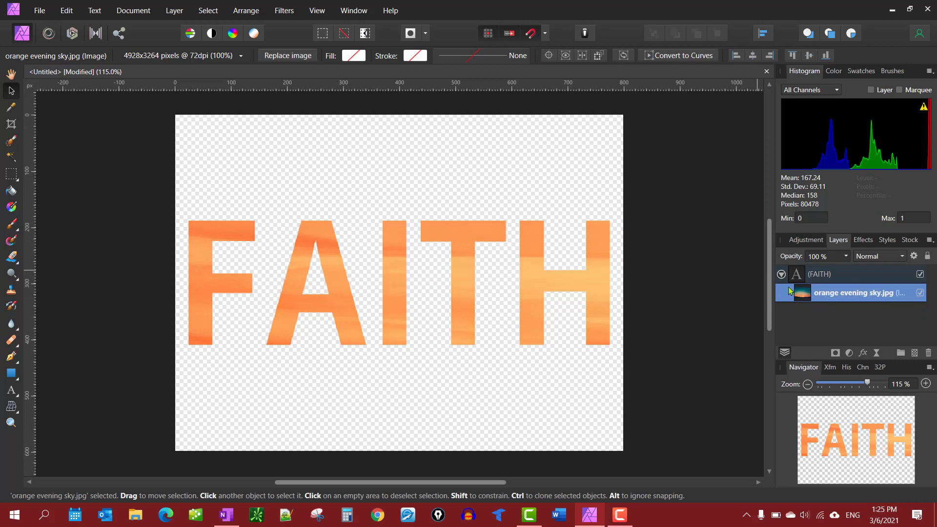
left_click(833, 274)
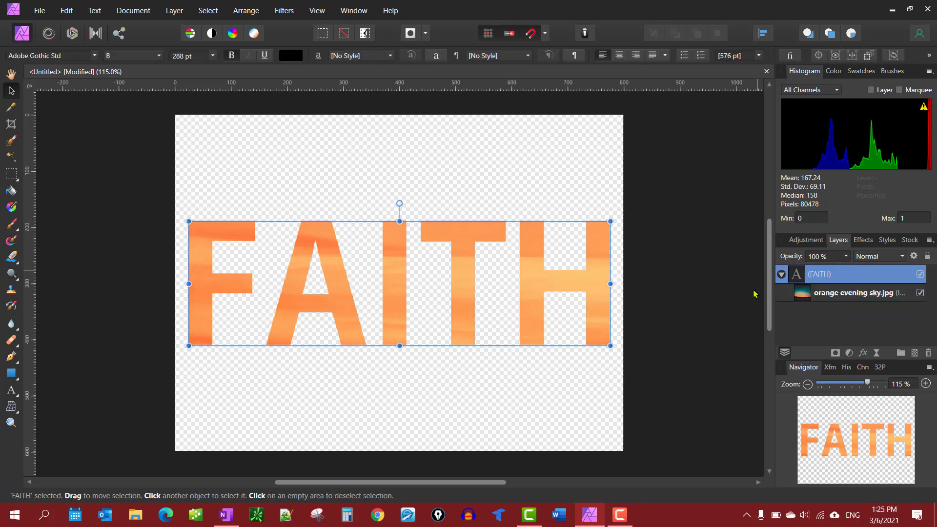
left_click(820, 292)
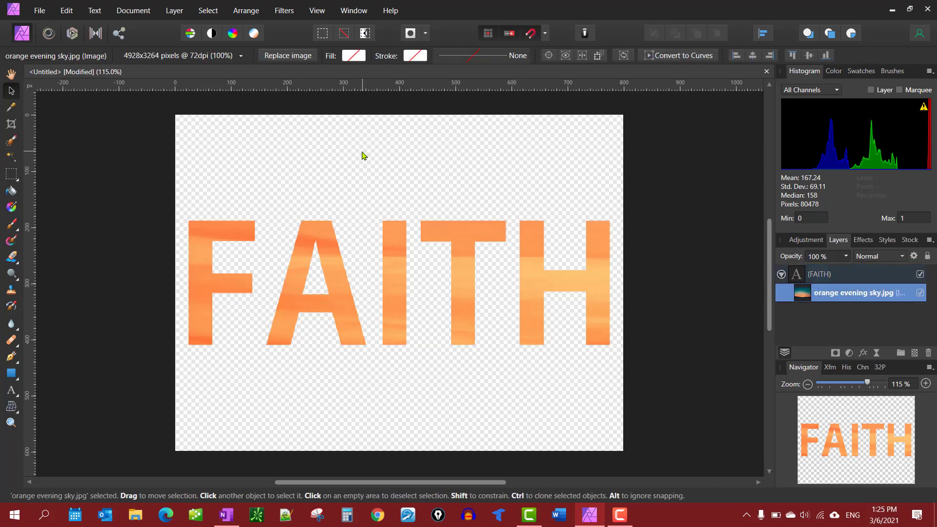
left_click(45, 15)
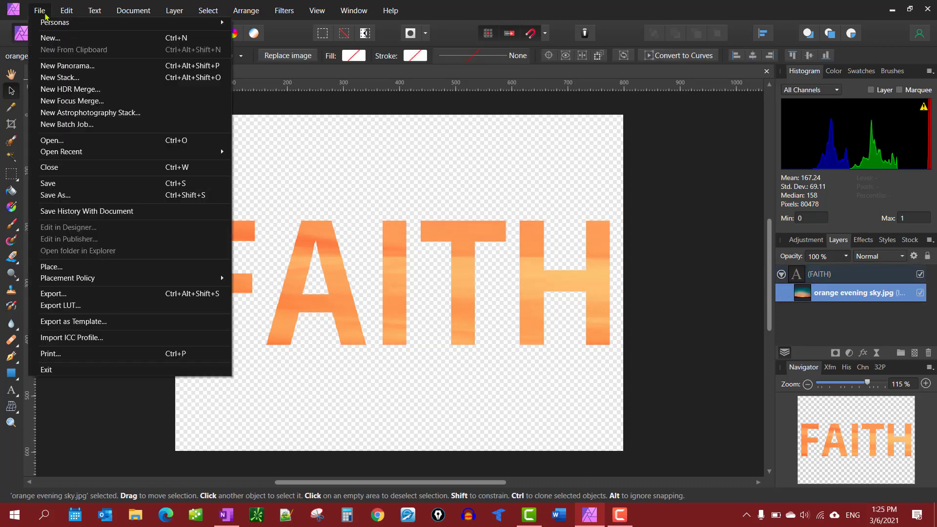
left_click(59, 268)
left_click(285, 205)
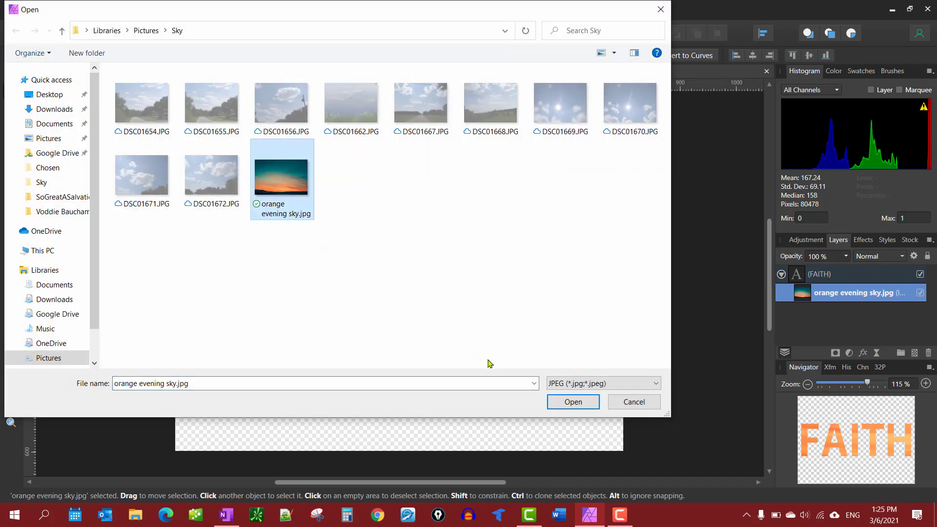
left_click(570, 402)
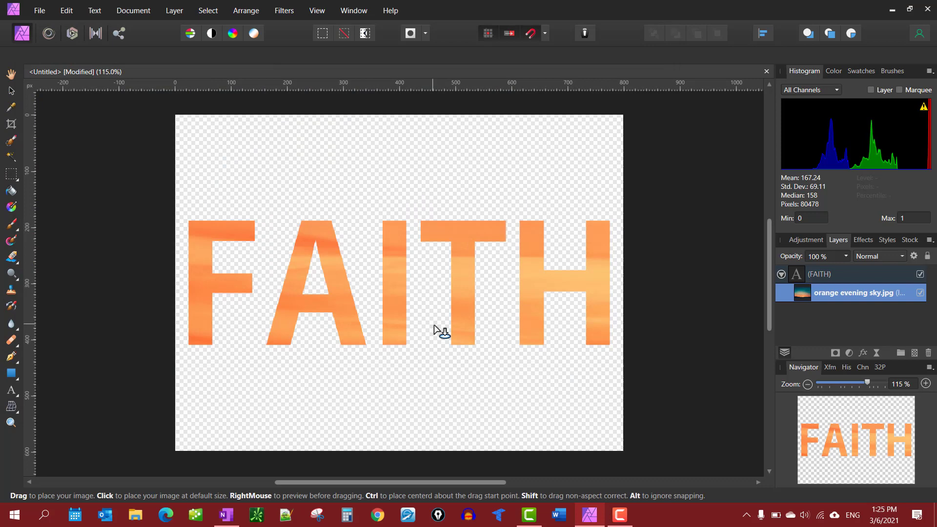
left_click(416, 323)
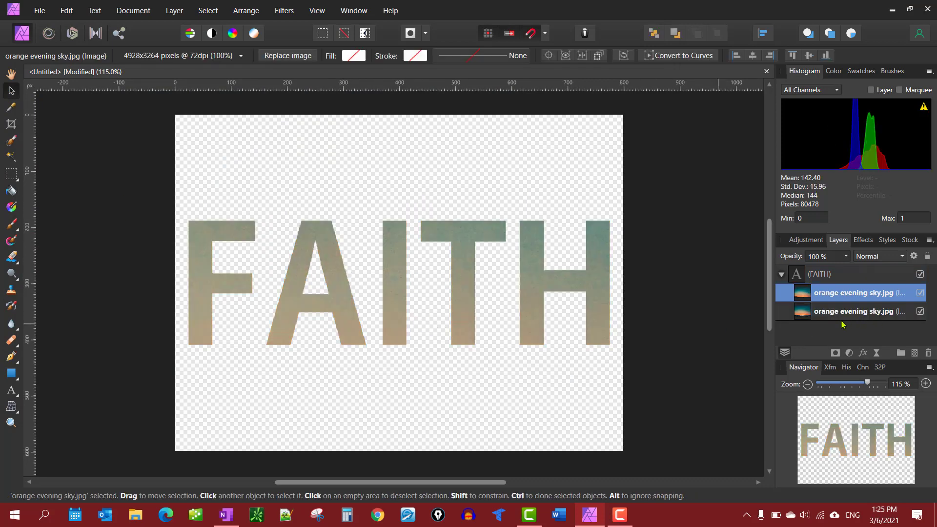
key("Delete")
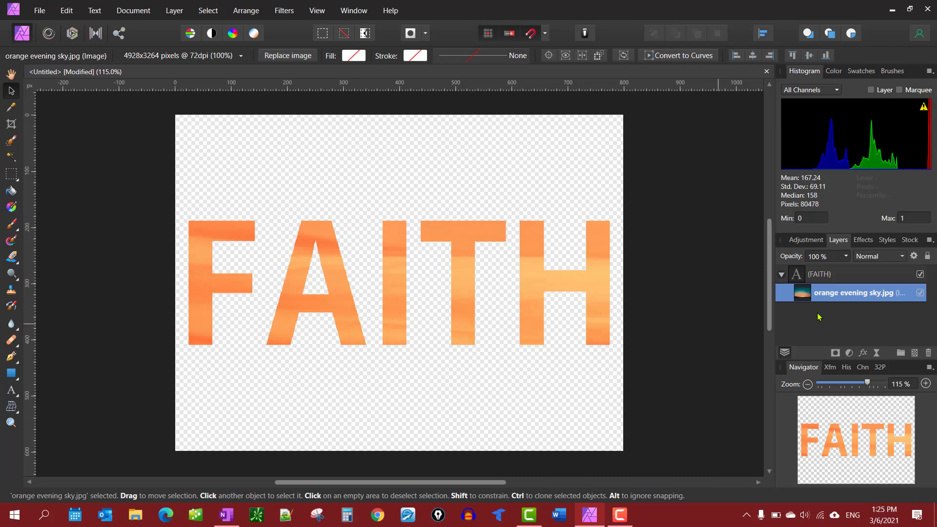
left_click(850, 274)
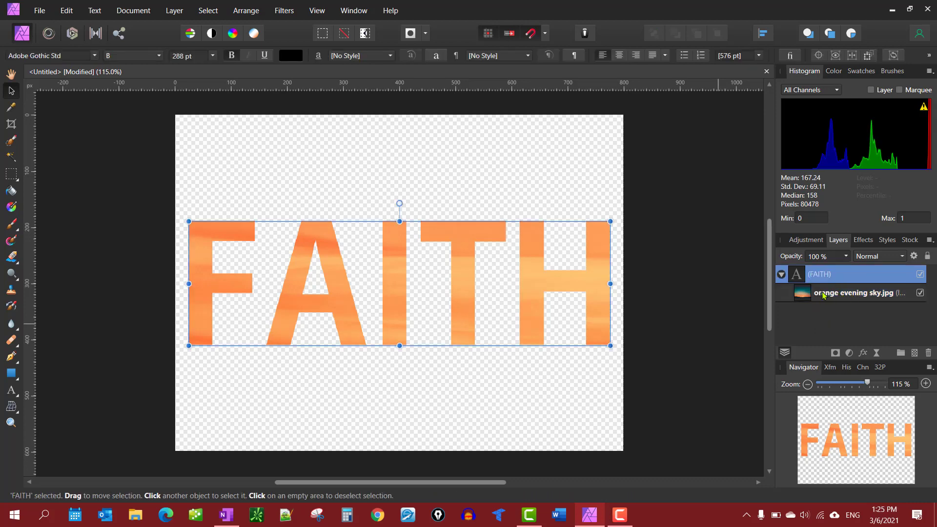
left_click(781, 275)
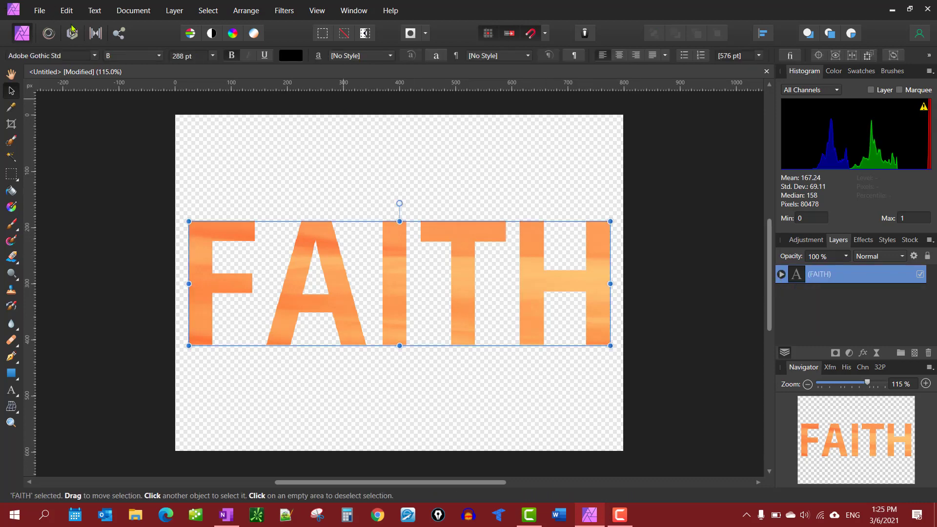
Step: Place a second copy of orange evening sky.jpg across the canvas as its own layer
left_click(40, 10)
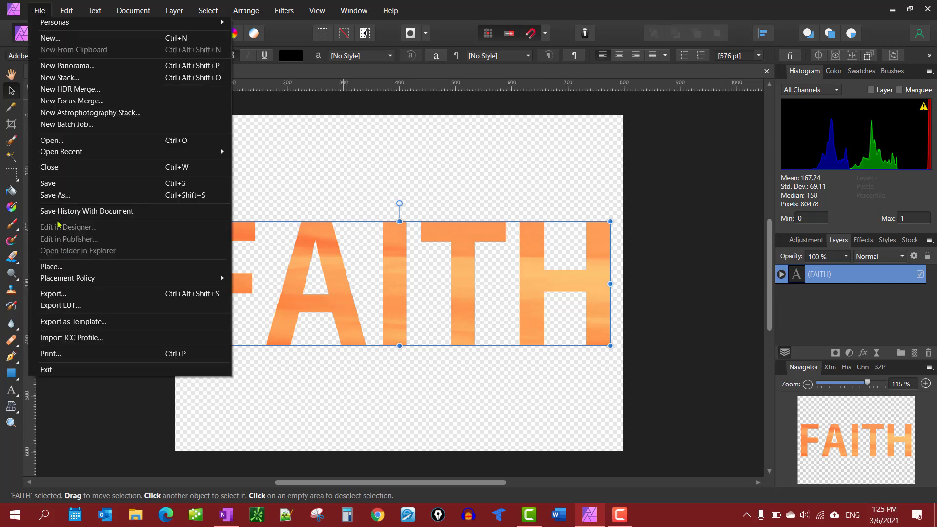
left_click(51, 267)
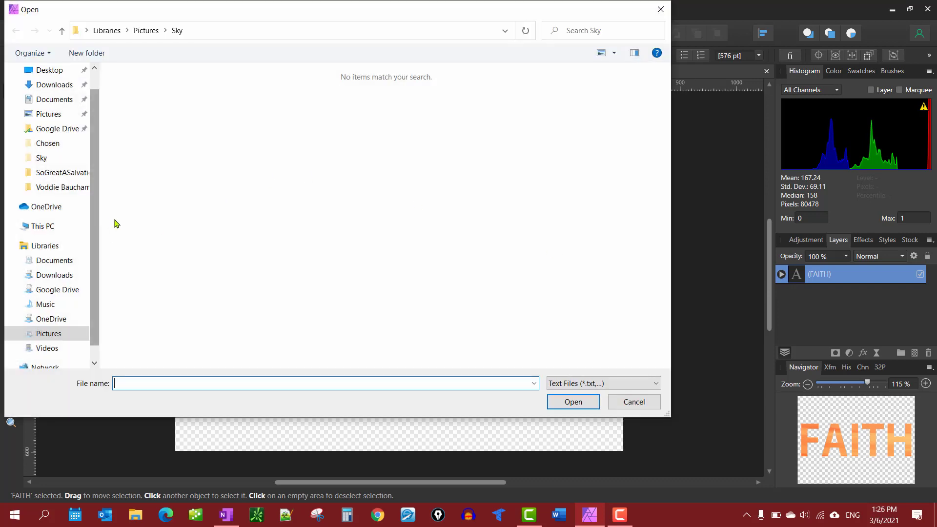
left_click(629, 403)
left_click(409, 385)
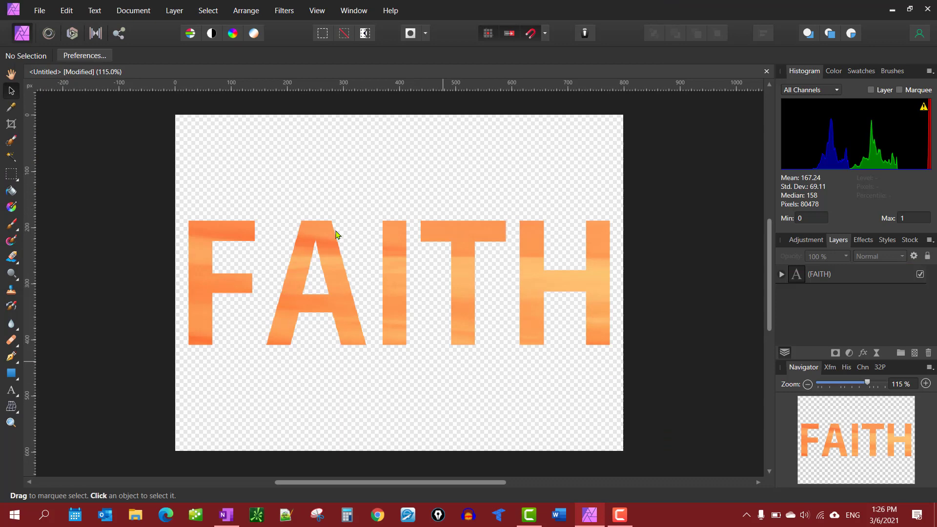
left_click(39, 10)
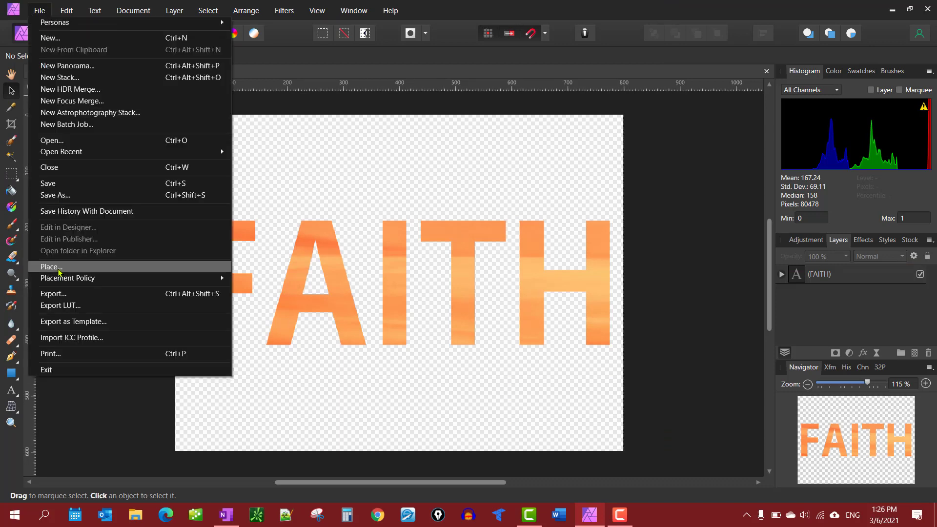
left_click(58, 270)
left_click(288, 190)
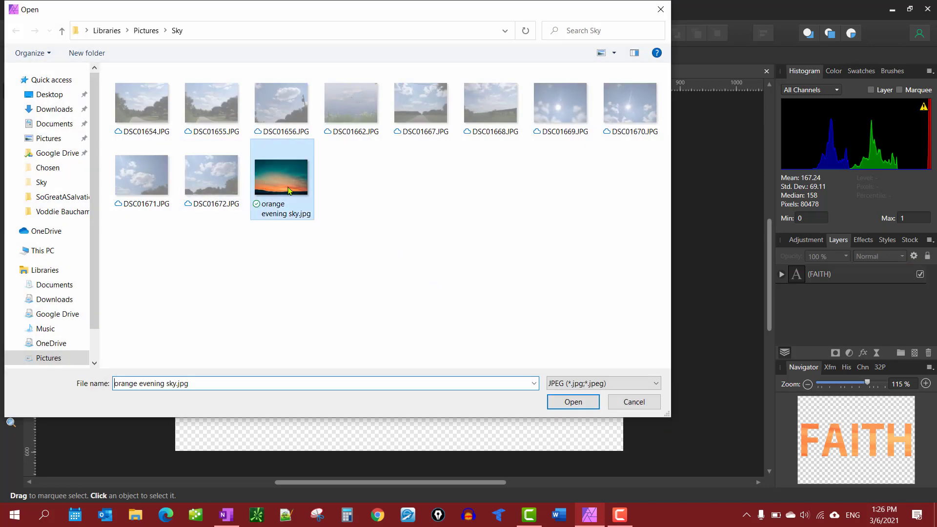
left_click(562, 401)
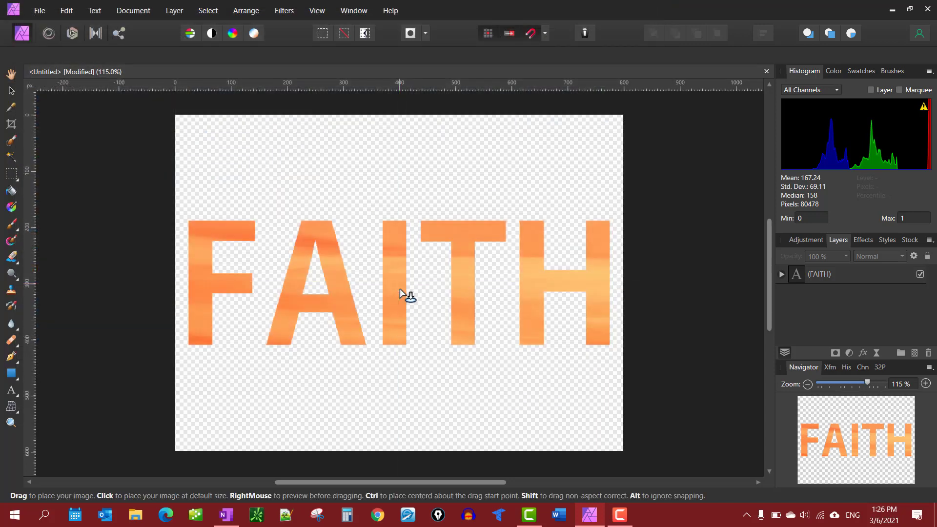
left_click(400, 289)
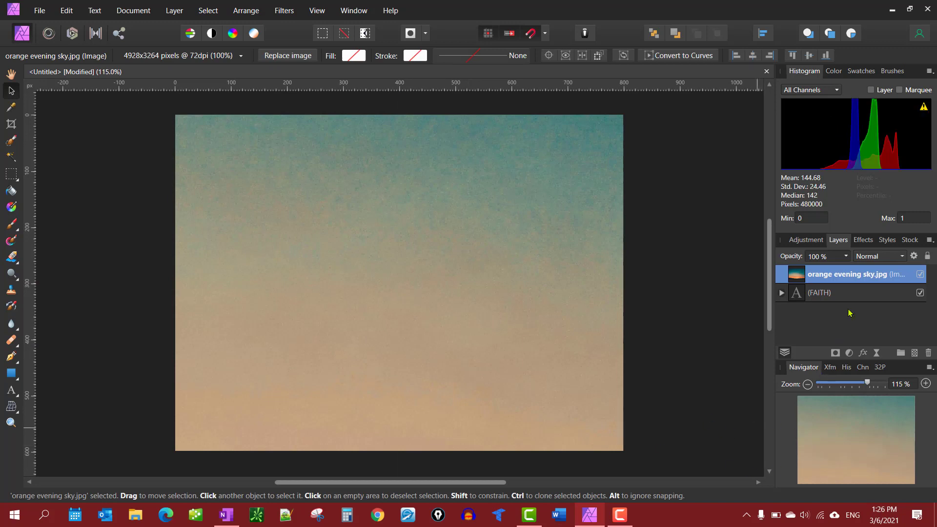
Step: Move FAITH above the sky photo and raise the photo so the dark hills sit behind the letters
left_click_drag(421, 402, 437, 274)
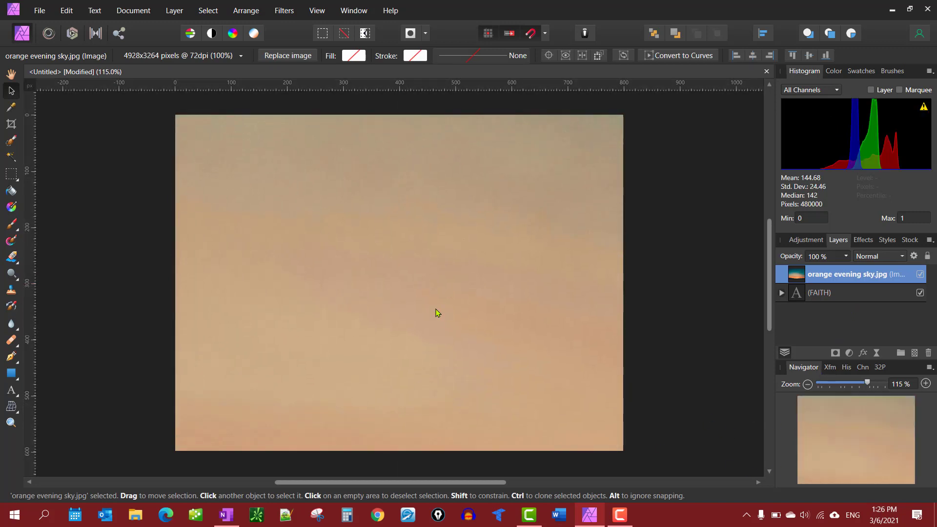
left_click_drag(436, 312, 427, 372)
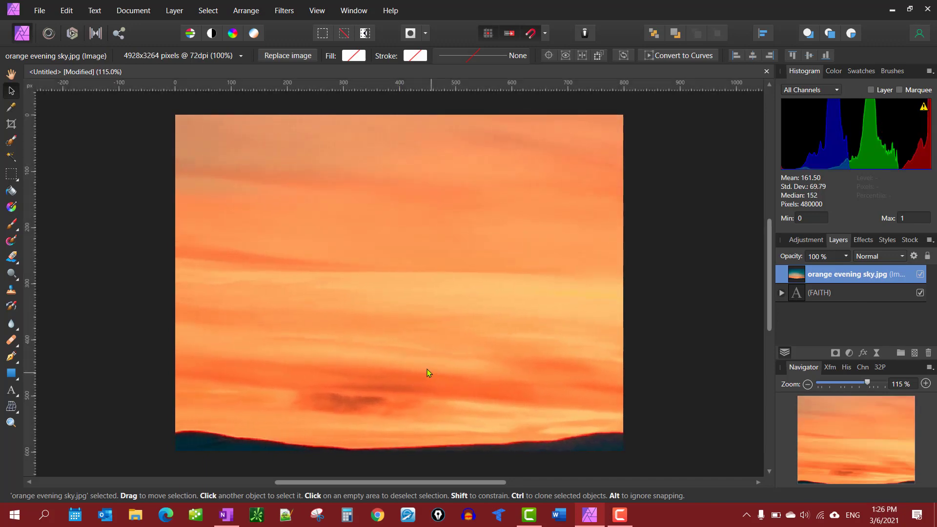
left_click_drag(798, 297, 797, 271)
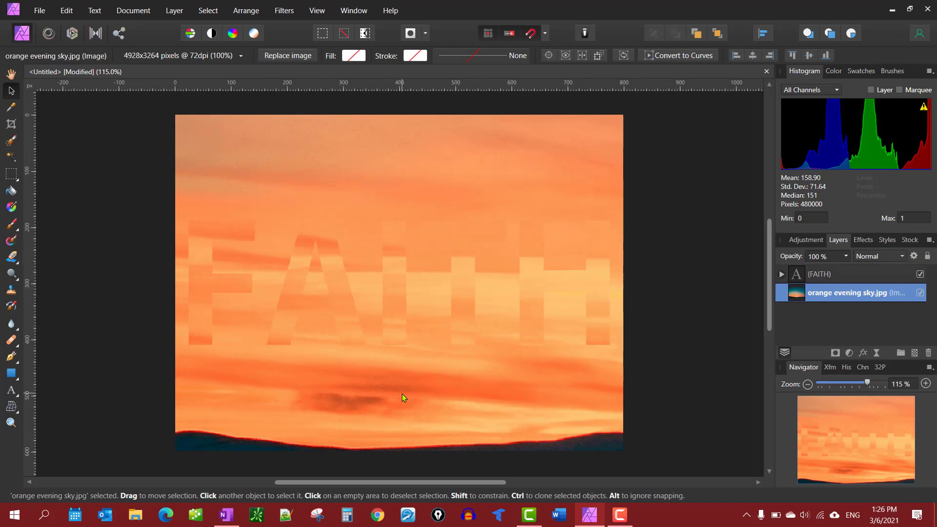
left_click_drag(395, 402, 470, 162)
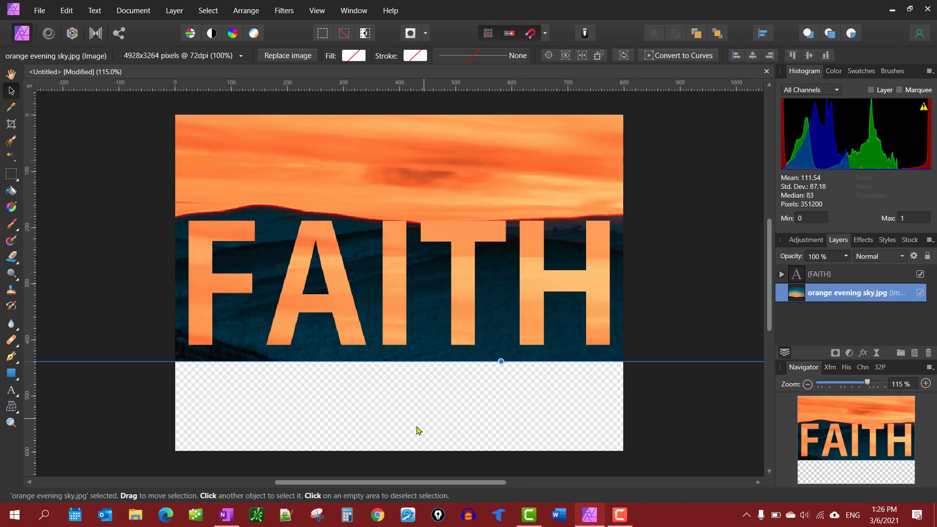